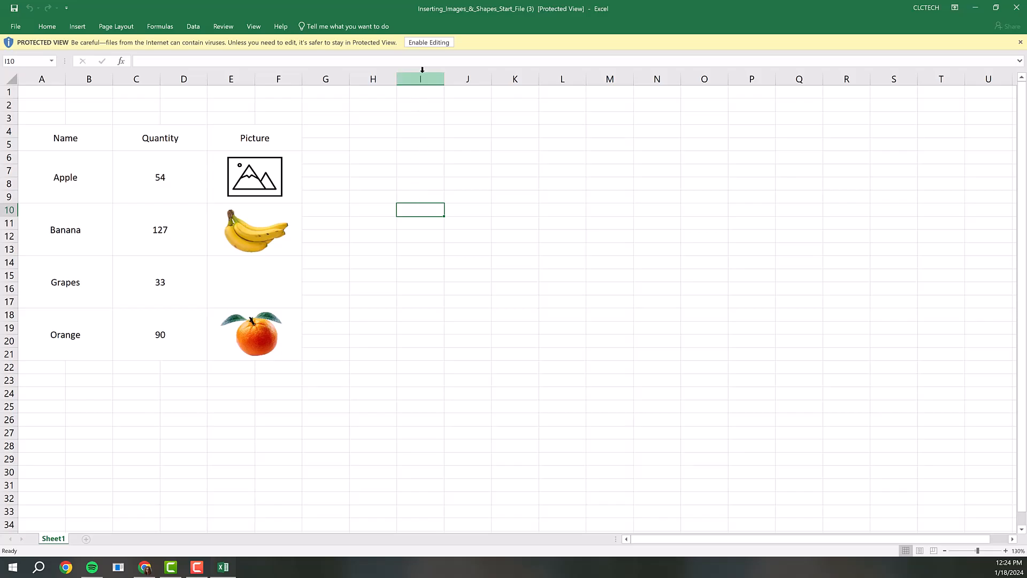
Step: Enable editing of the protected workbook
click(425, 42)
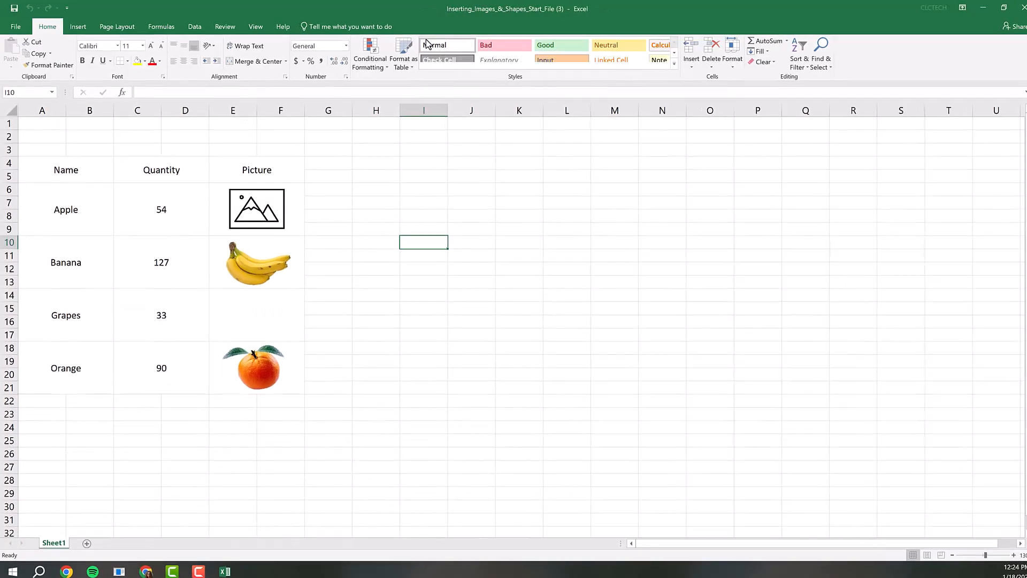
Step: Draw a right block arrow about 2.55" wide and 1.56" high in the empty cells beside the produce table
click(77, 26)
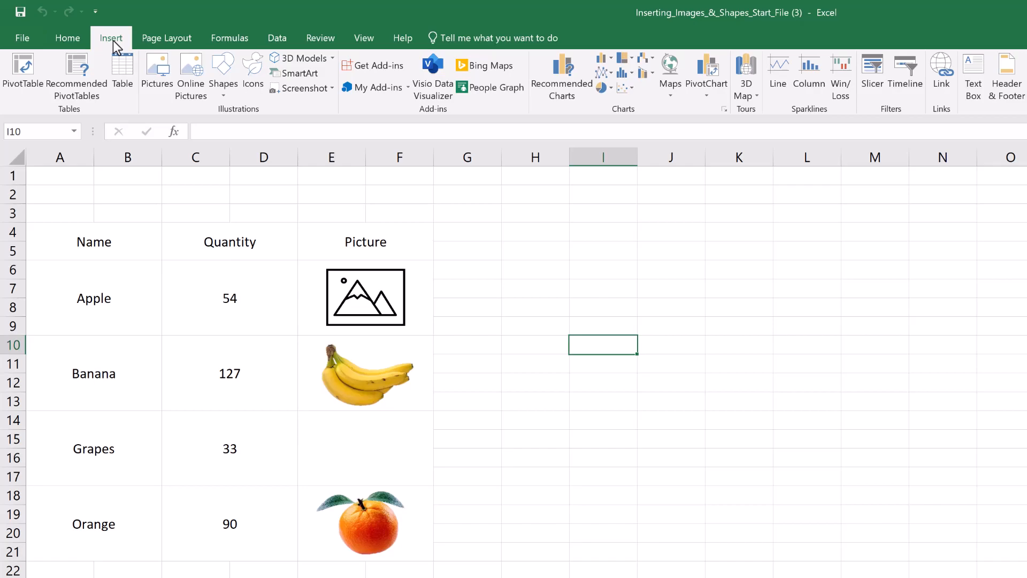
click(223, 66)
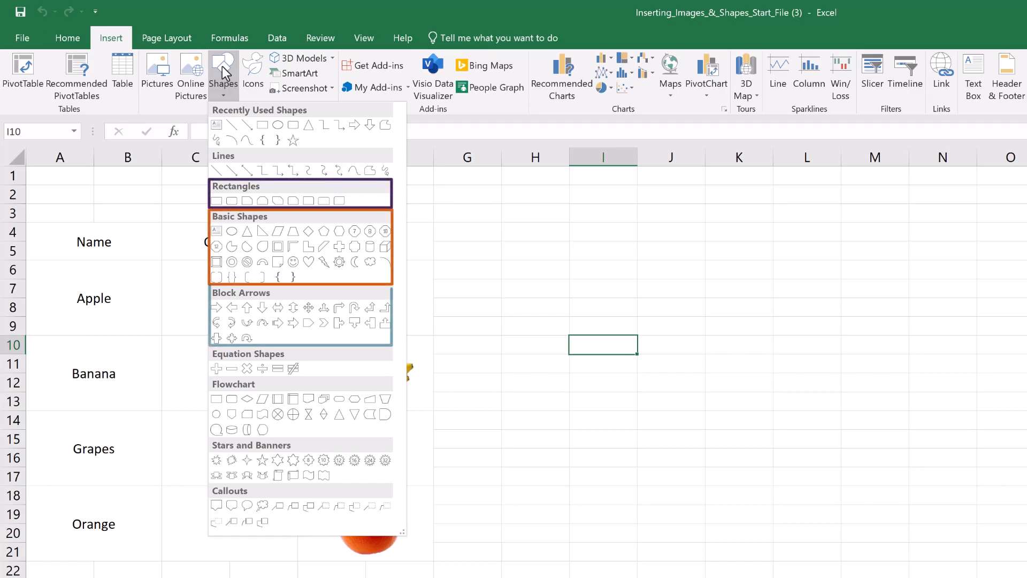
click(217, 307)
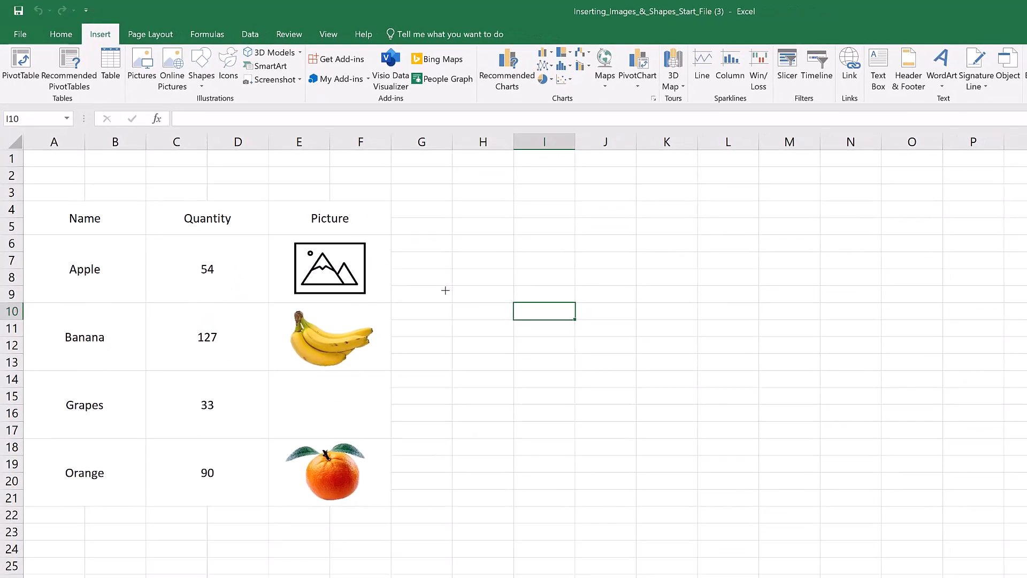
drag(445, 290, 722, 451)
mouse_move(559, 348)
mouse_down()
mouse_move(368, 250)
mouse_move(294, 185)
mouse_move(514, 329)
mouse_up()
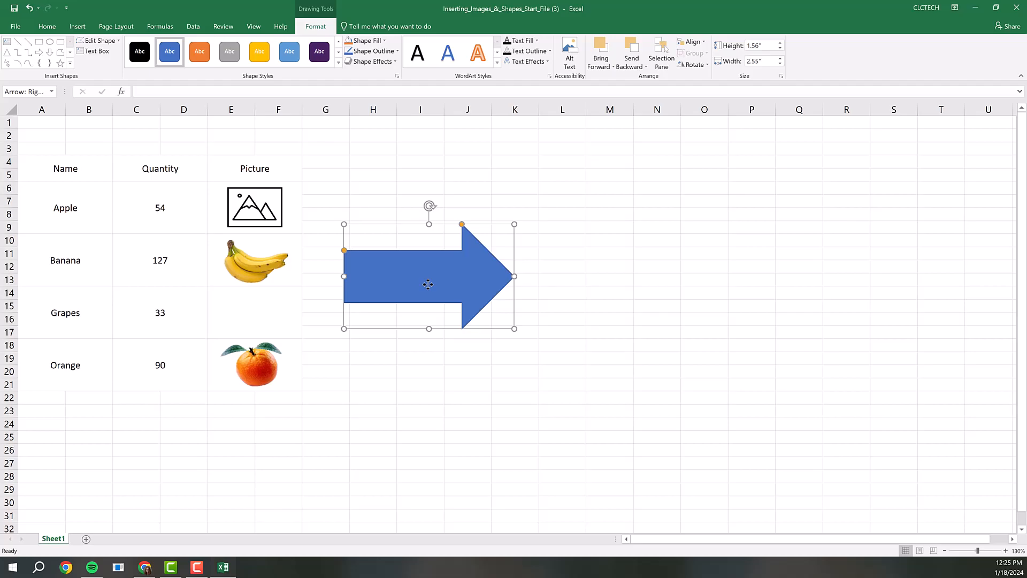
mouse_move(428, 284)
mouse_down()
mouse_move(469, 309)
mouse_move(461, 249)
mouse_move(415, 269)
mouse_move(456, 279)
mouse_move(438, 263)
mouse_move(431, 273)
mouse_up()
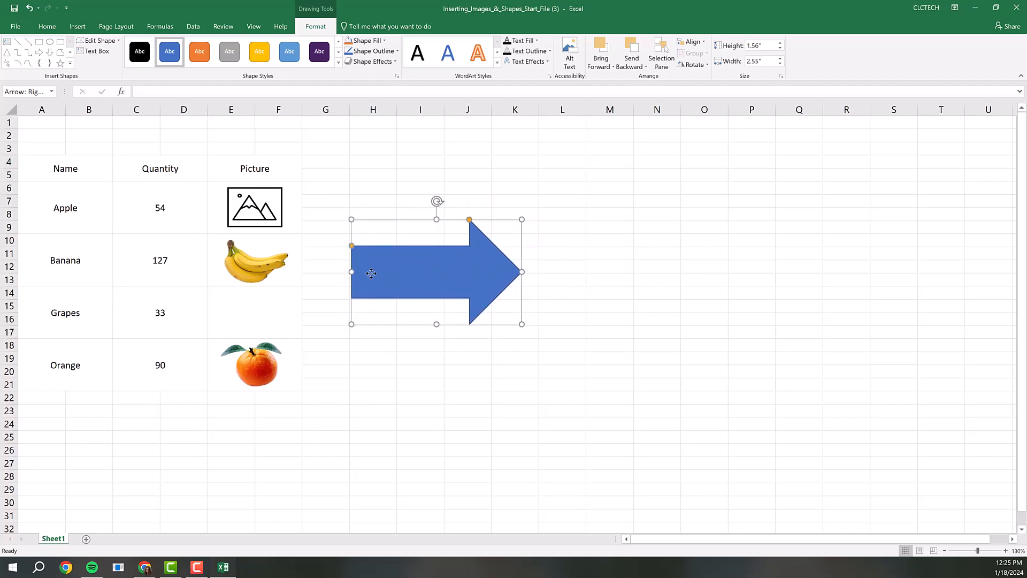
Step: Enlarge the block arrow to about 2.6" wide and 1.66" high and reshape it with a longer arrowhead
mouse_move(351, 273)
mouse_down()
mouse_move(375, 271)
mouse_move(348, 273)
mouse_up()
mouse_move(348, 221)
mouse_down()
mouse_move(436, 291)
mouse_move(390, 236)
mouse_move(347, 213)
mouse_up()
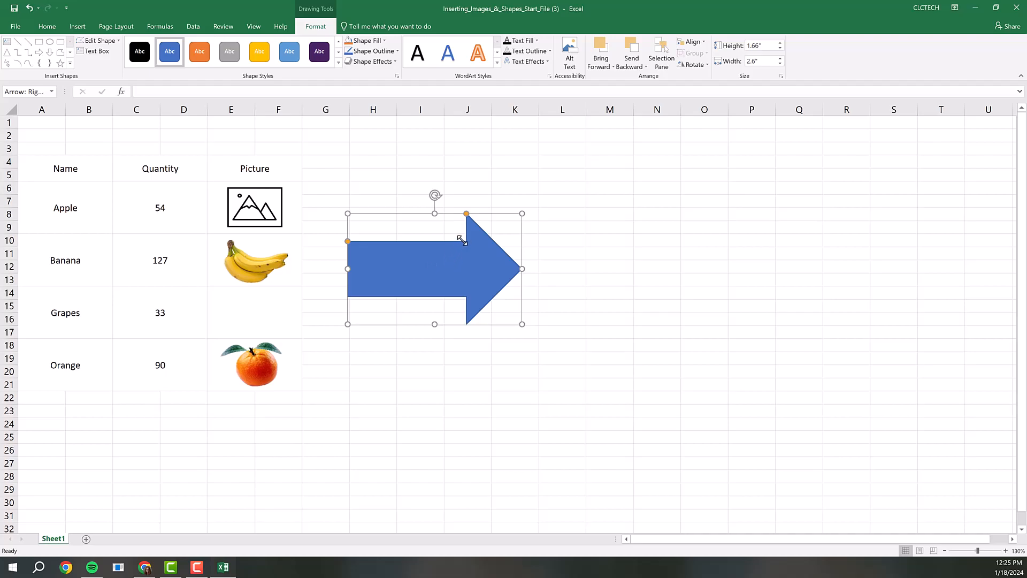
mouse_move(466, 214)
mouse_down()
mouse_move(439, 213)
mouse_move(451, 213)
mouse_up()
mouse_move(351, 244)
mouse_down()
mouse_move(347, 251)
mouse_move(351, 242)
mouse_up()
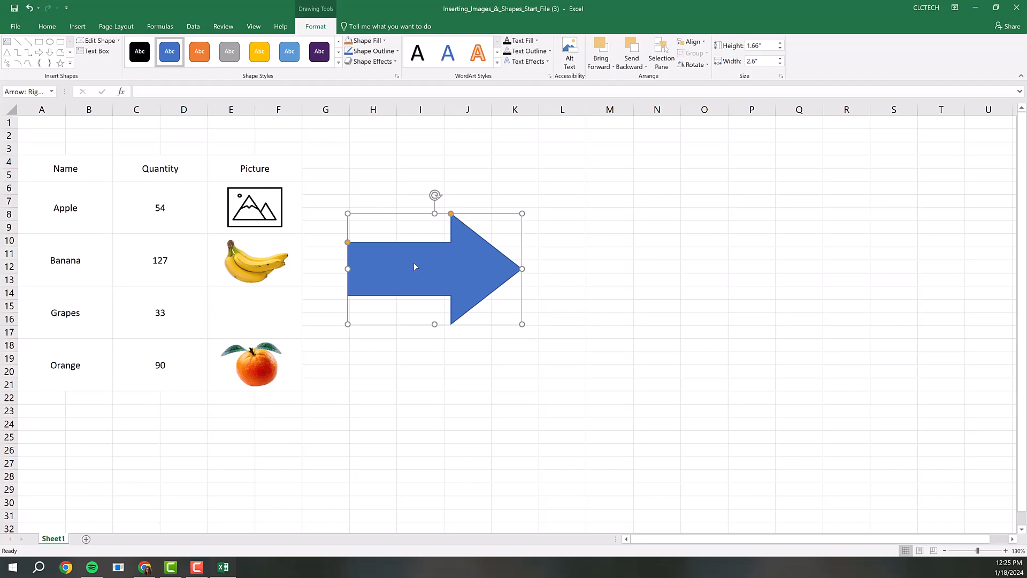
Step: Rotate the block arrow until it points back toward the table and delete it
drag(435, 195, 415, 371)
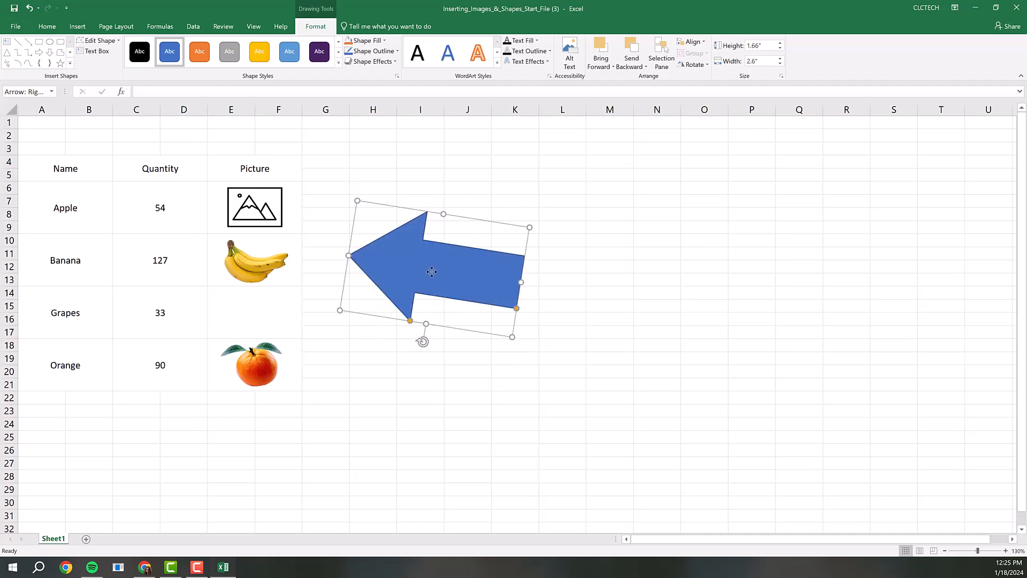
key(Delete)
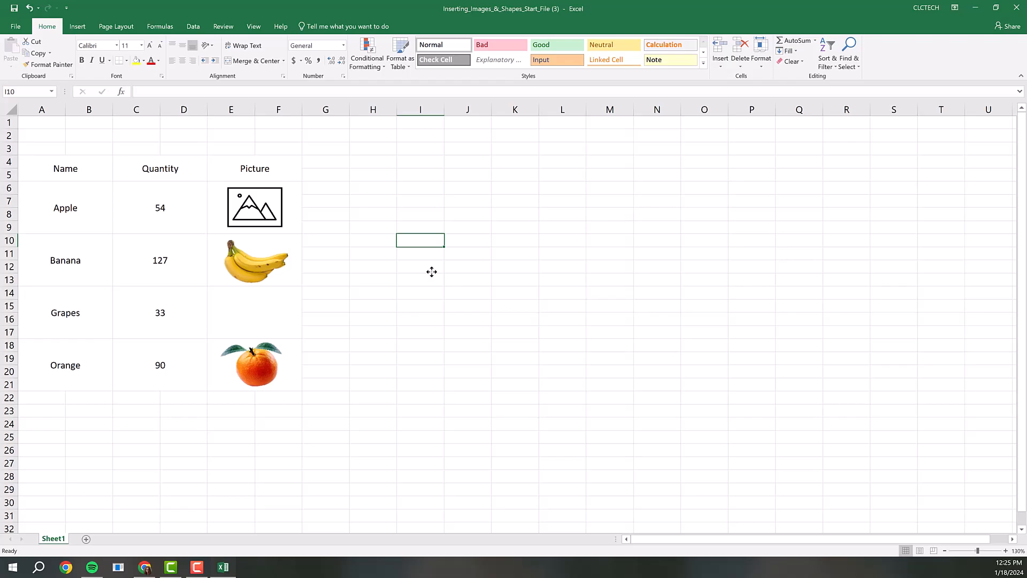
Step: Insert a rectangle above the table headings and fit it over rows 1 to 3 across columns A to F
click(76, 28)
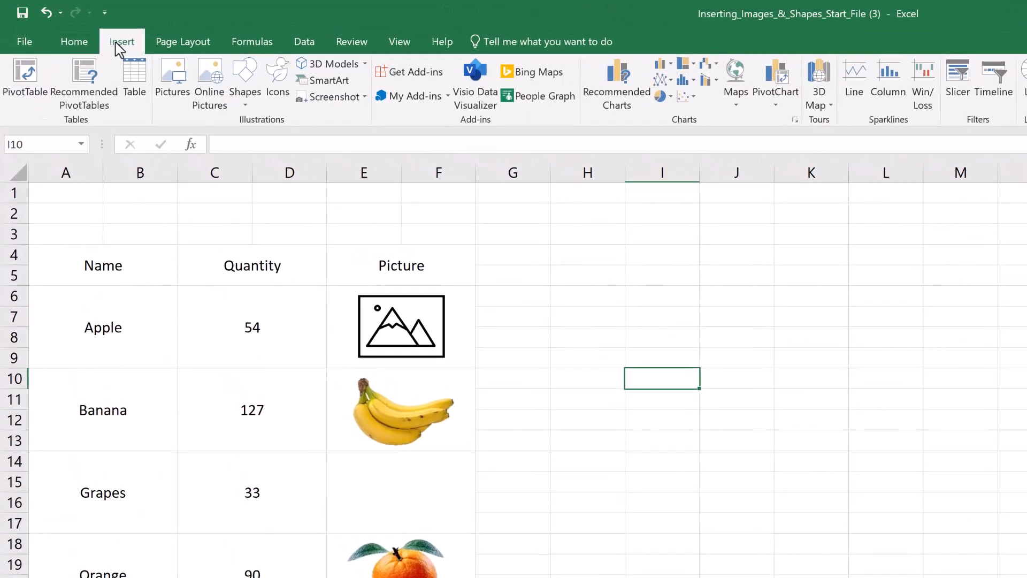
click(258, 96)
click(238, 221)
drag(481, 255, 29, 184)
drag(255, 250, 256, 244)
drag(480, 214, 476, 213)
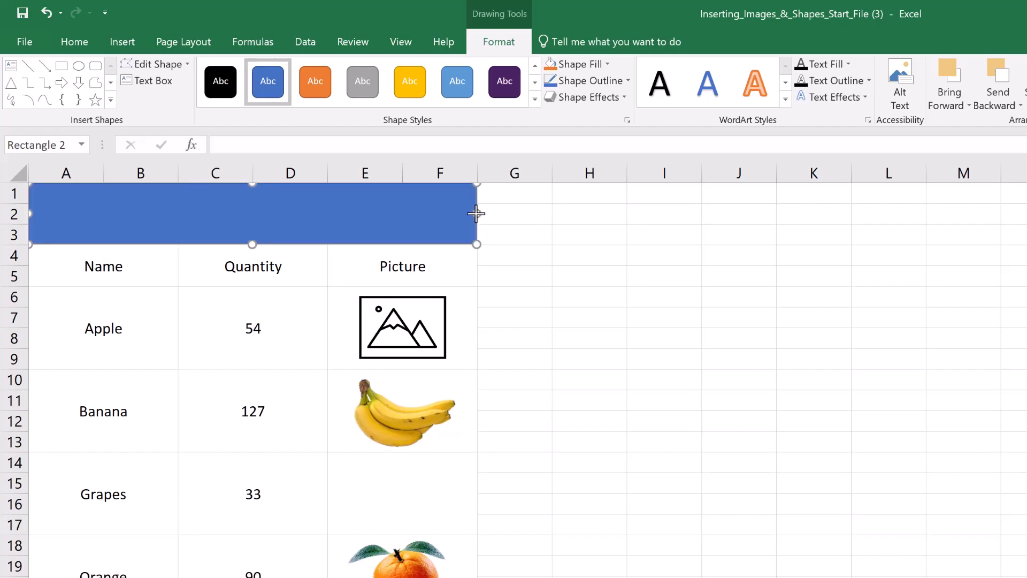
Step: Add the title text "Produce Inventory" to the rectangle above the table
click(353, 222)
text(Produce Inventory)
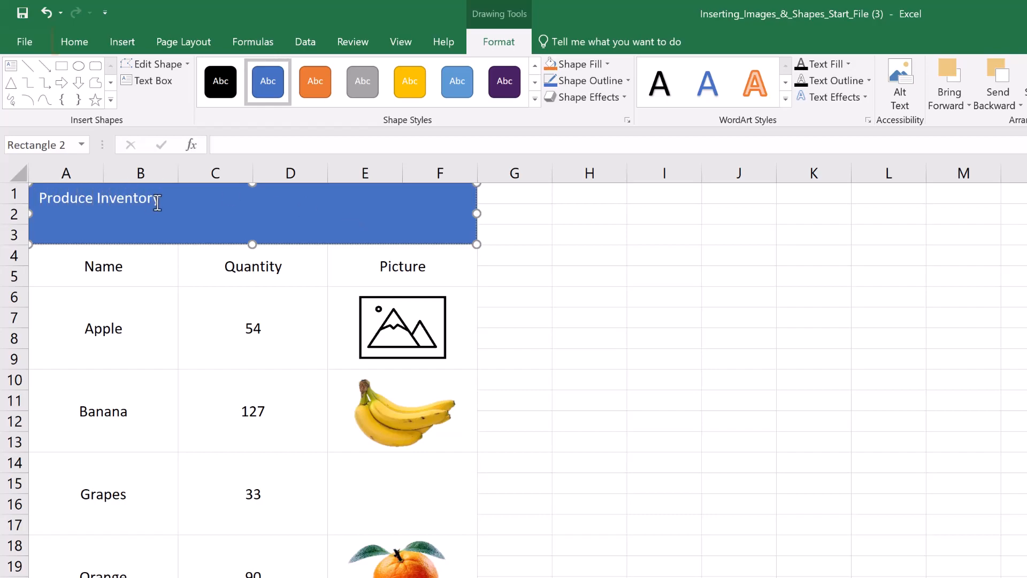
Step: Center the "Produce Inventory" title horizontally and enlarge its font to size 28
key(ctrl+shift+Left)
key(ctrl+shift+Left)
click(77, 52)
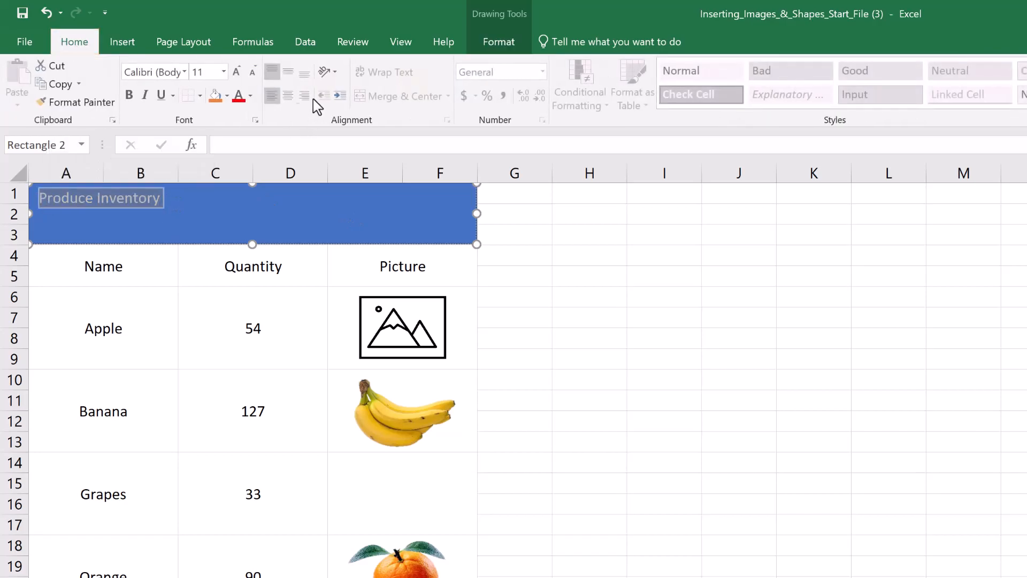
click(287, 96)
click(241, 70)
click(241, 71)
click(241, 71)
click(236, 71)
click(236, 71)
click(235, 71)
click(236, 71)
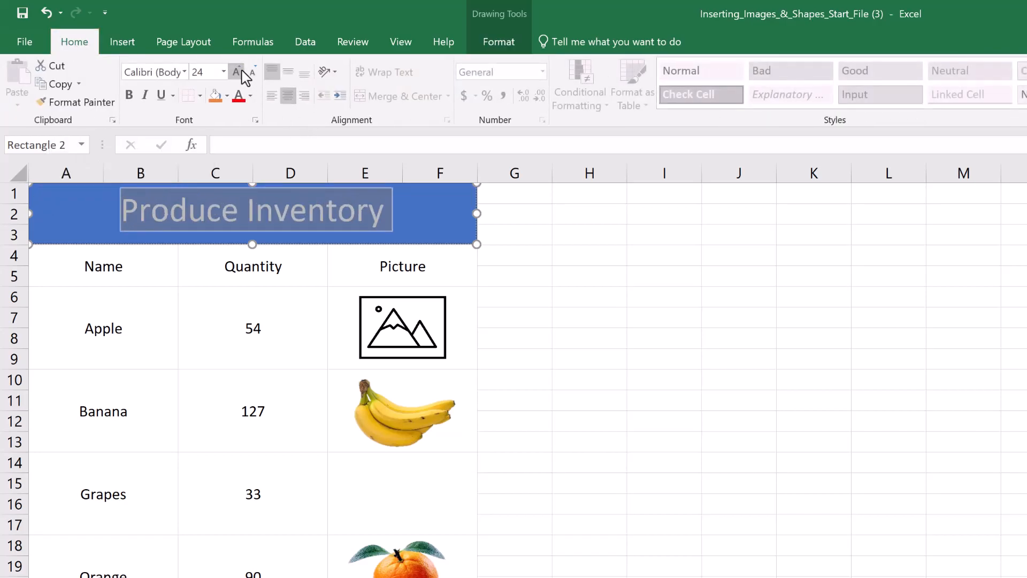
click(236, 71)
click(236, 71)
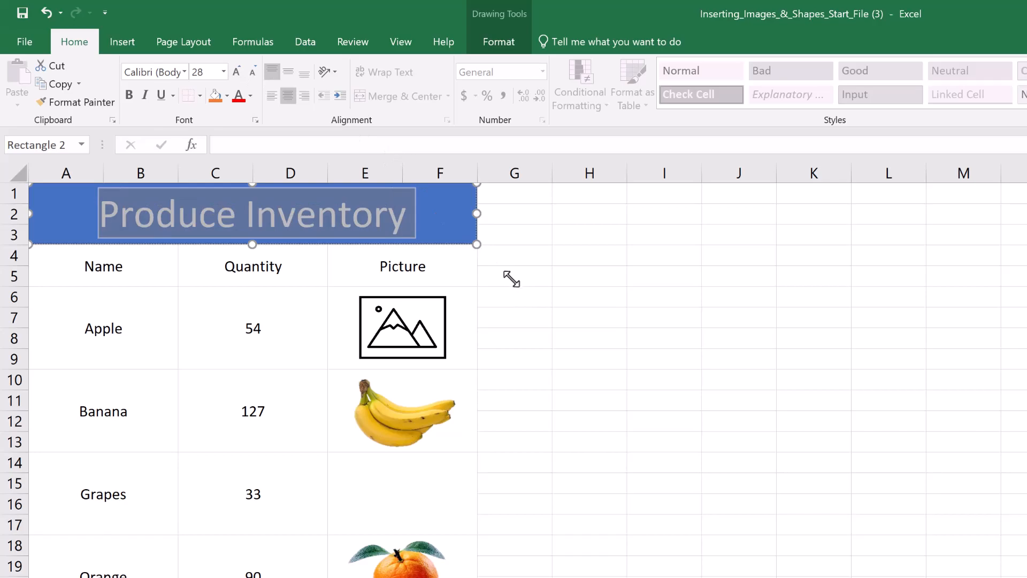
click(515, 257)
Step: Fill the title rectangle with the dark purple theme color
click(436, 213)
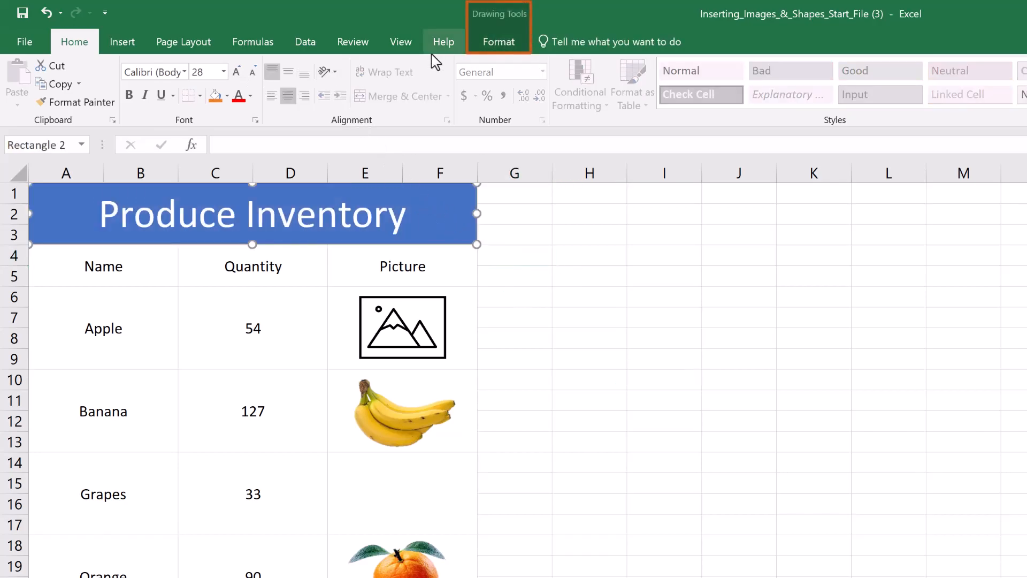
click(476, 51)
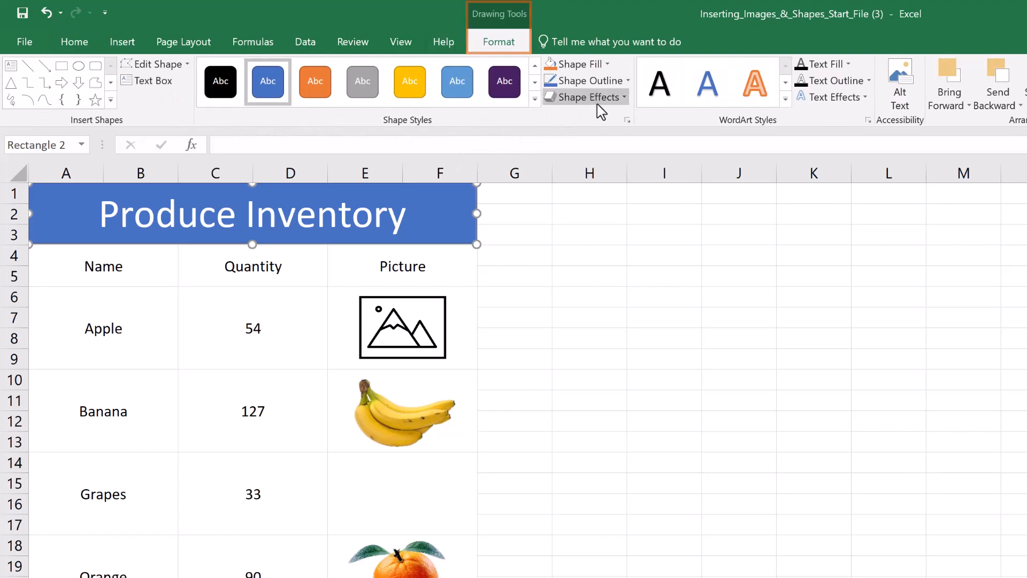
click(601, 65)
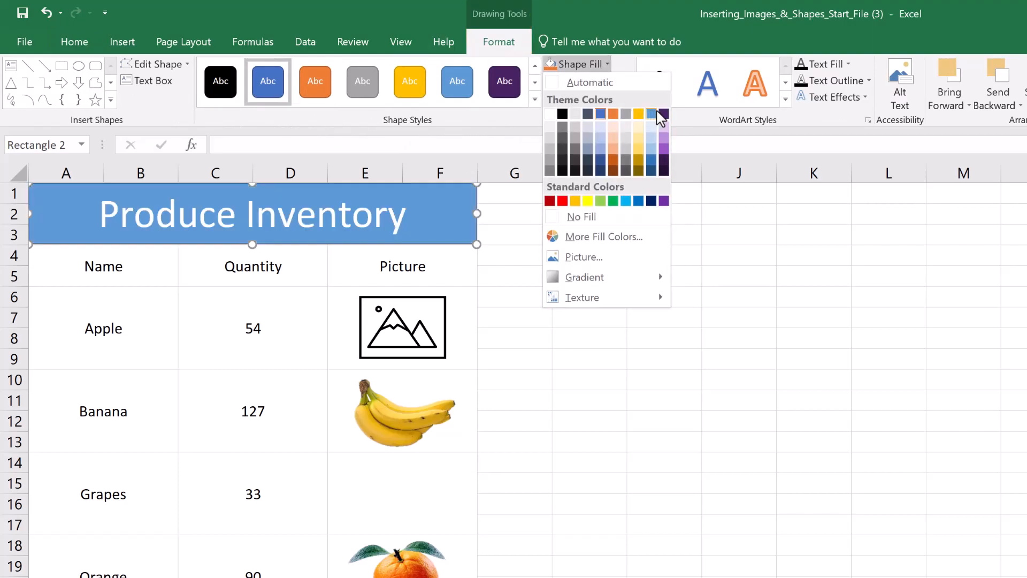
key(Escape)
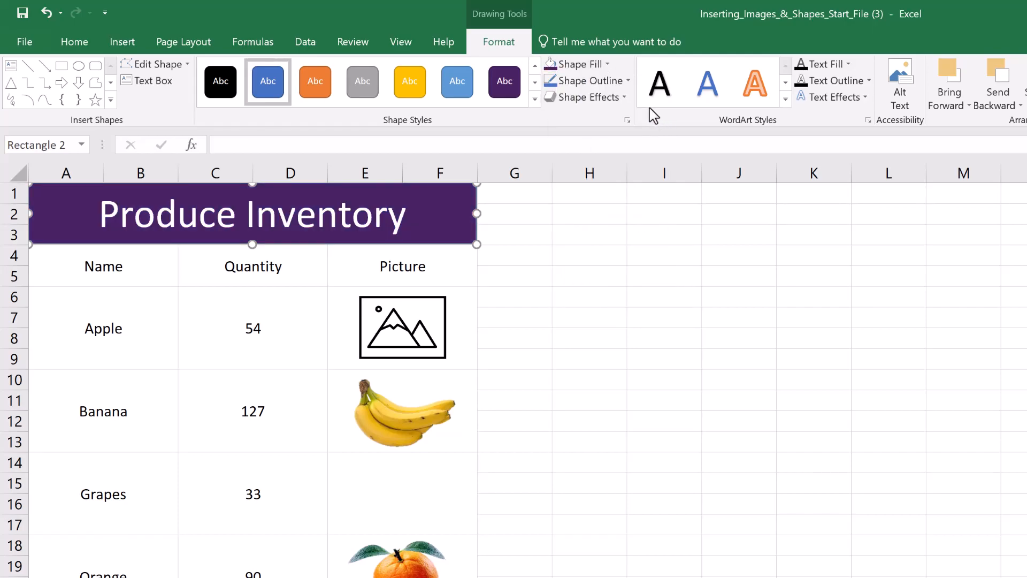
Step: Give the title rectangle a solid black outline with a weight of 1½ pt
click(622, 85)
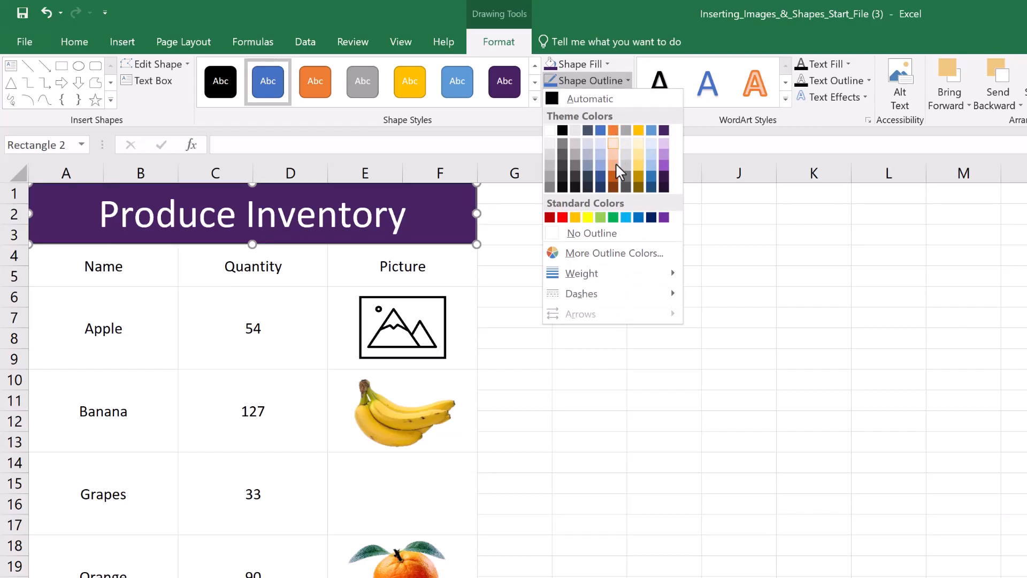
mouse_move(618, 278)
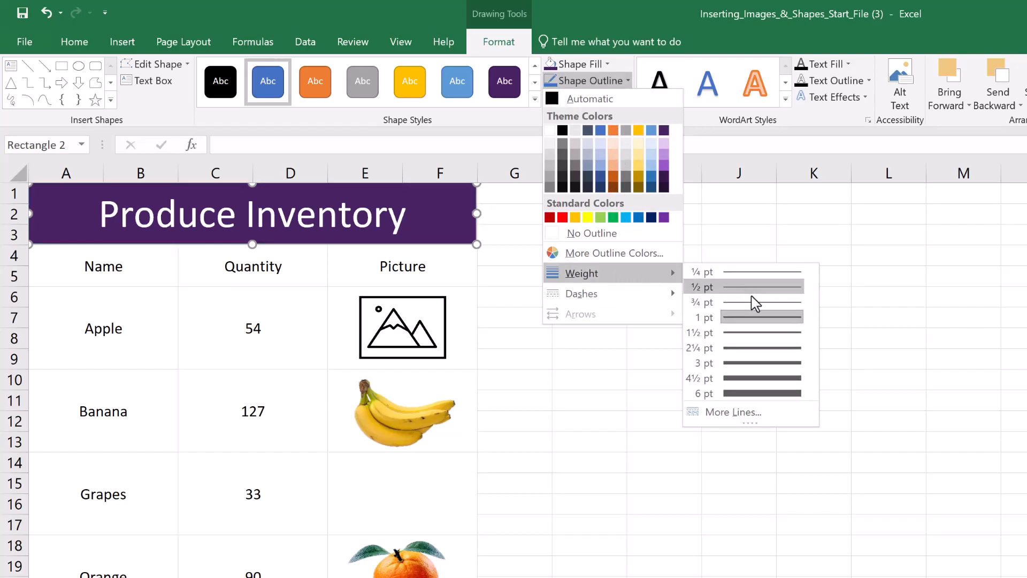
click(754, 333)
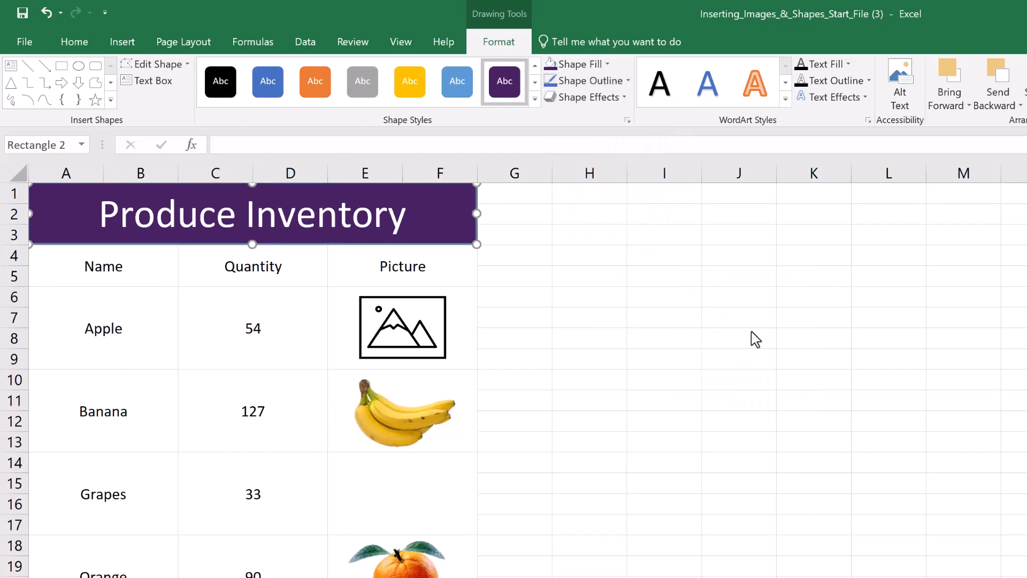
click(616, 95)
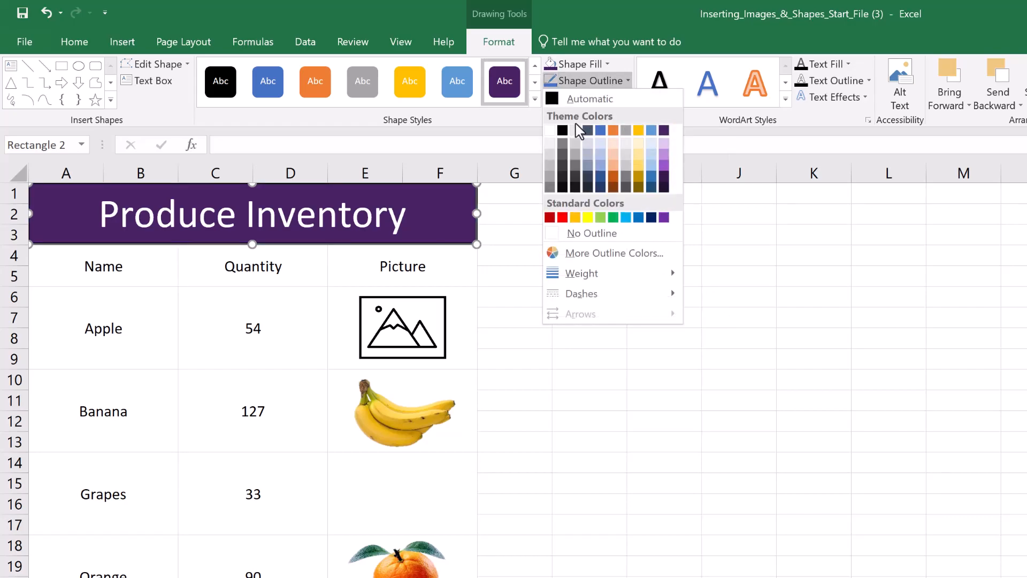
click(562, 131)
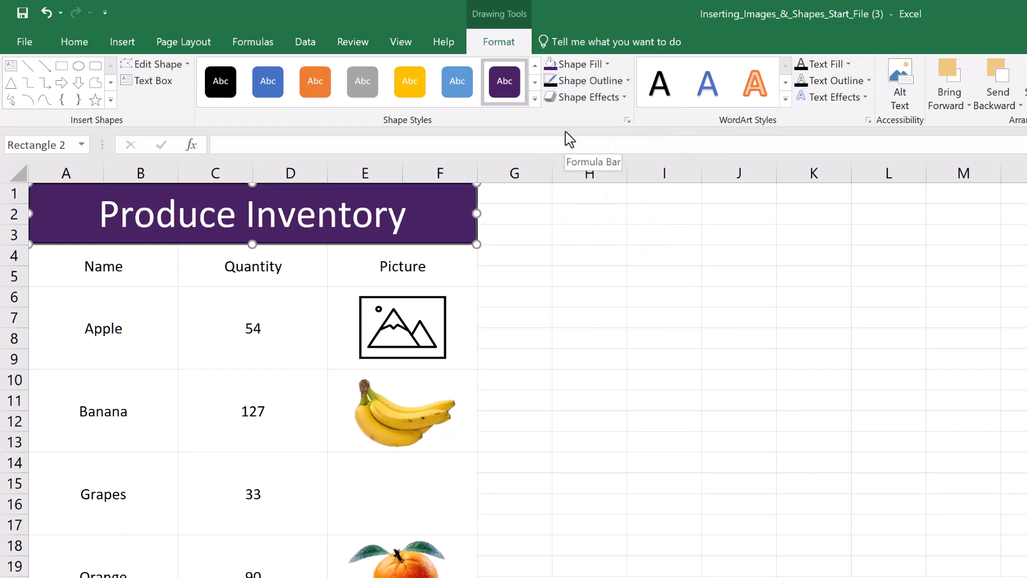
click(578, 82)
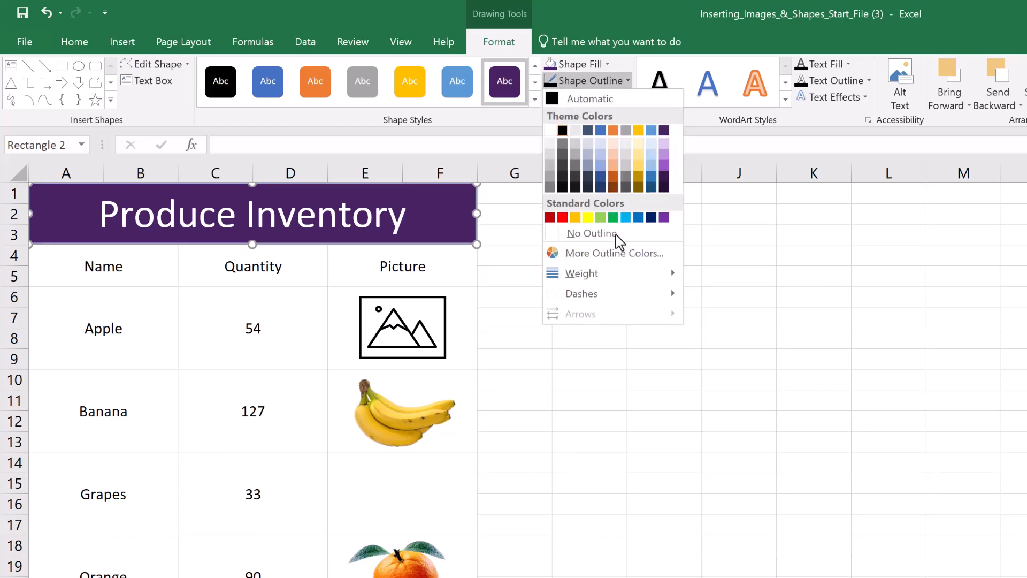
mouse_move(617, 287)
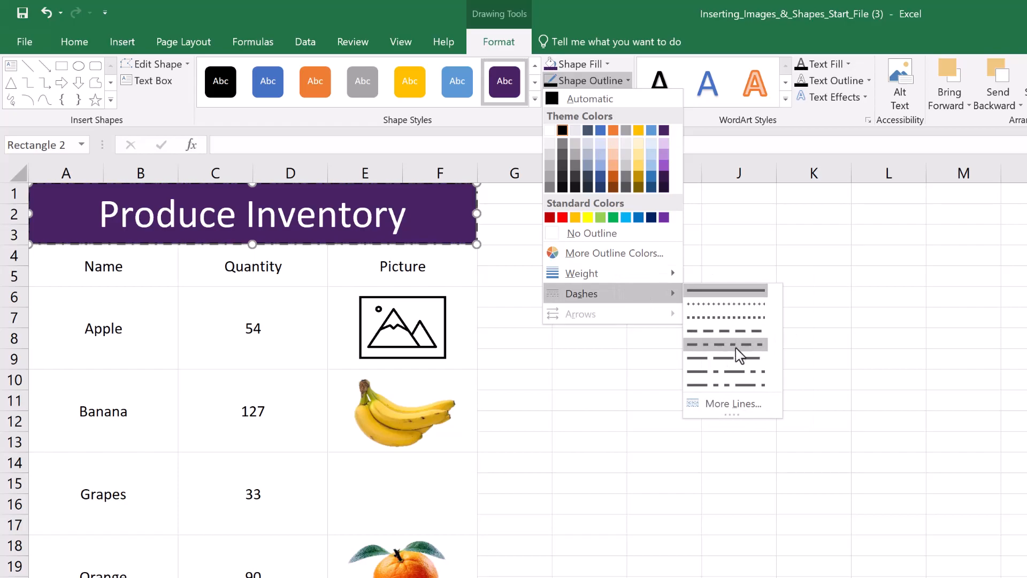
click(729, 290)
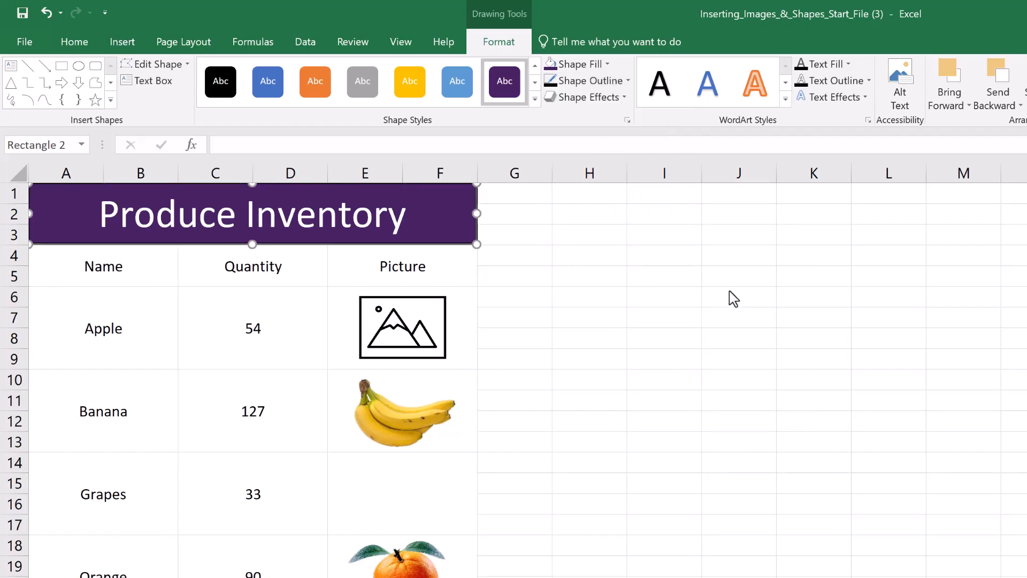
Step: Adjust the side and upper edges of the title rectangle so its outline fits within A1:F3
drag(476, 213, 477, 209)
drag(29, 213, 29, 212)
drag(252, 183, 251, 187)
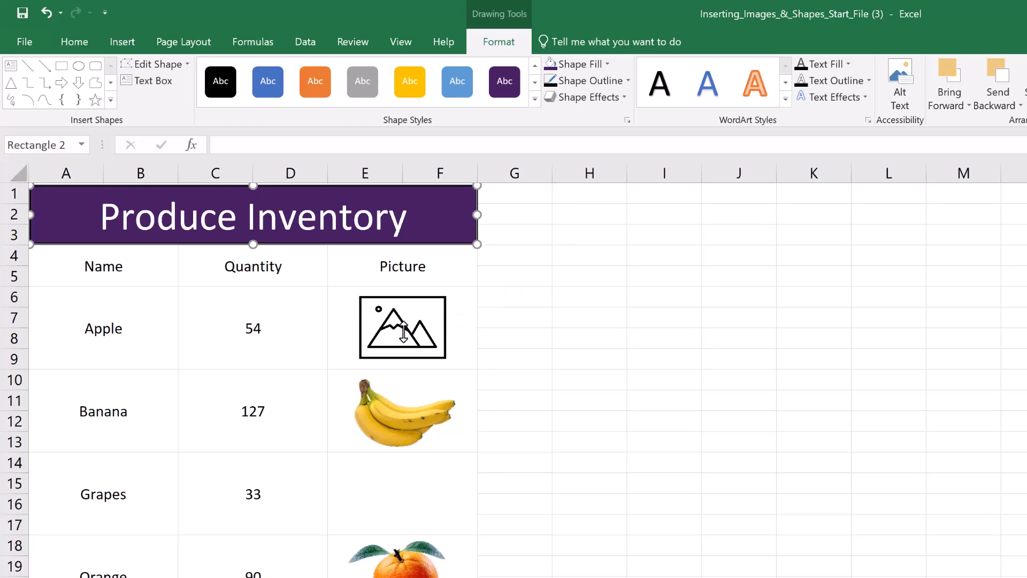
Step: Delete the placeholder graphic in the Apple row and insert the Apple image from the Pictures folder
click(404, 333)
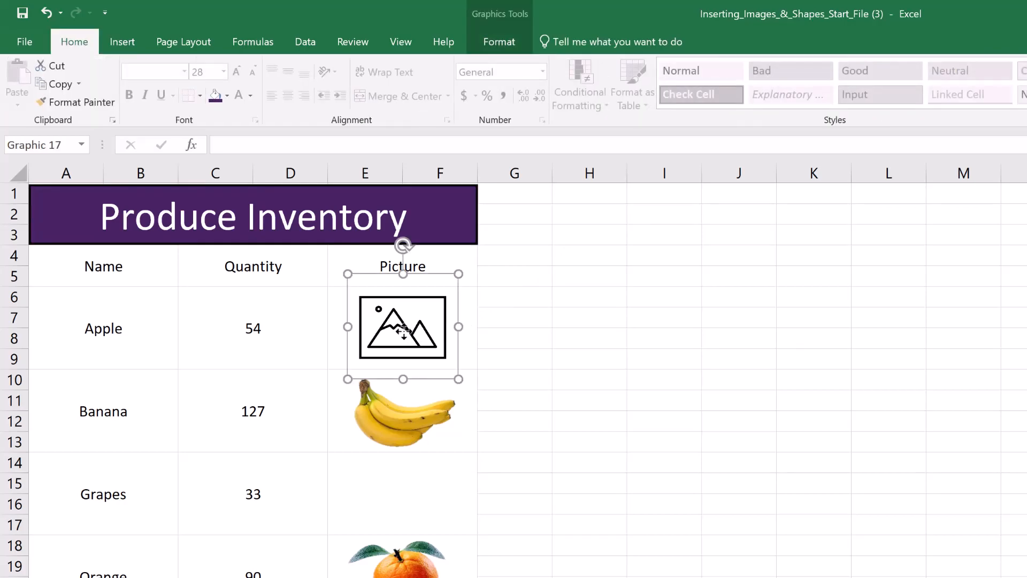
key(Delete)
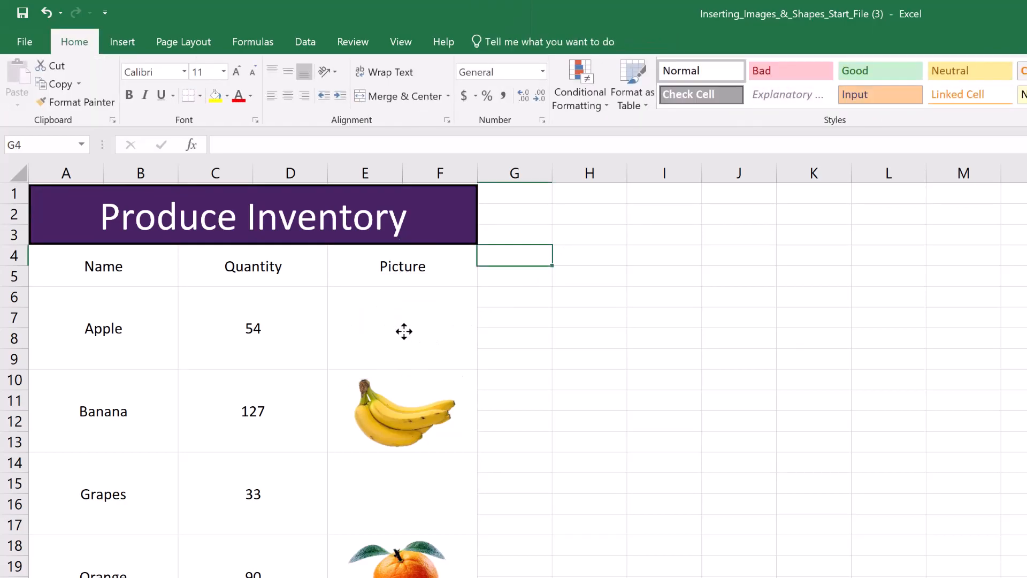
click(125, 41)
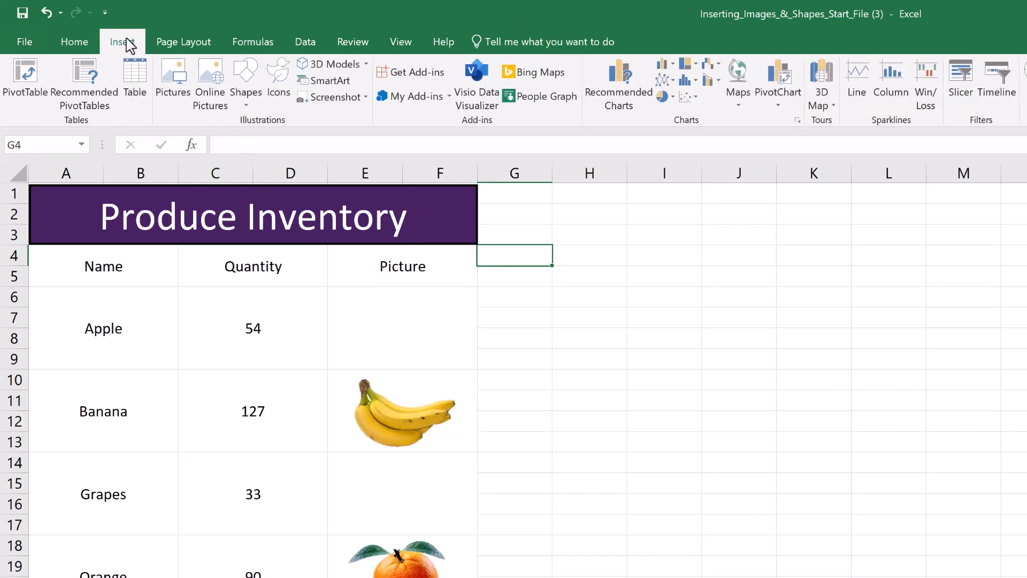
click(169, 76)
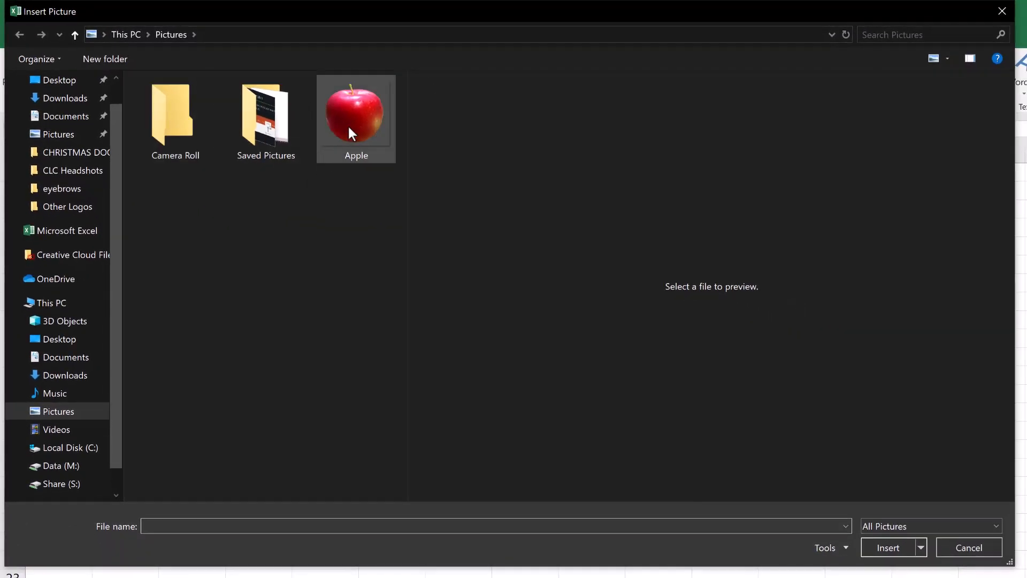
double_click(351, 124)
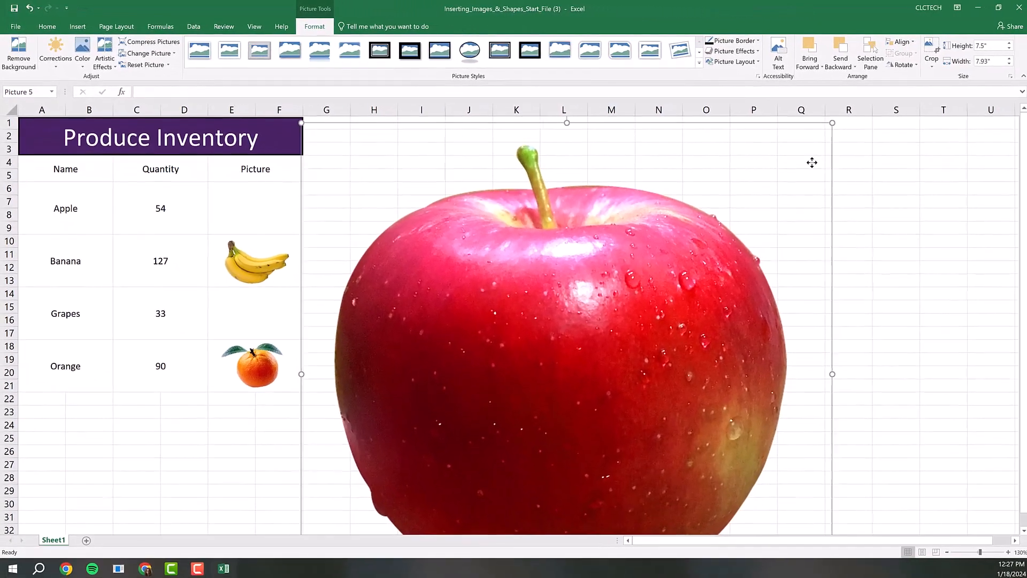
Step: Shrink the apple picture to about 0.72" high and 0.76" wide and place it in the Apple row's Picture cell
drag(830, 125, 445, 487)
drag(381, 528, 285, 197)
drag(349, 156, 255, 246)
drag(235, 272, 259, 210)
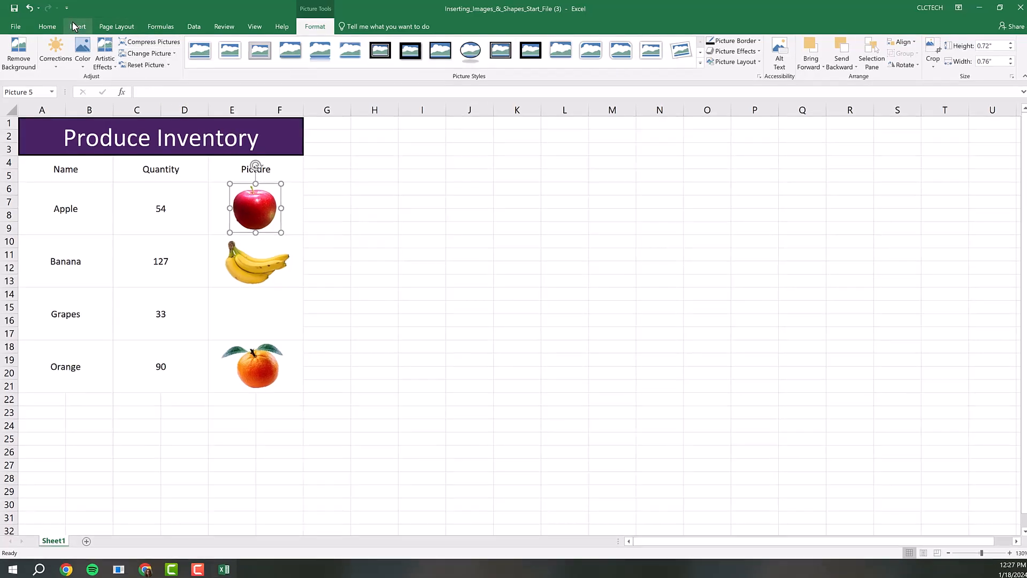
Step: Search online pictures for "grapes" and insert the green grapes image with the white background
click(77, 26)
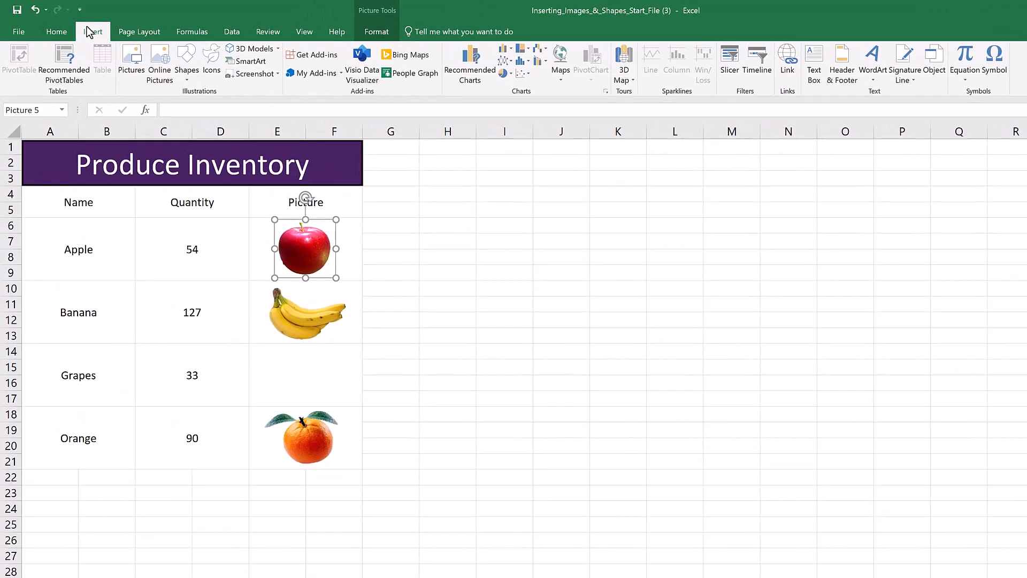
click(156, 67)
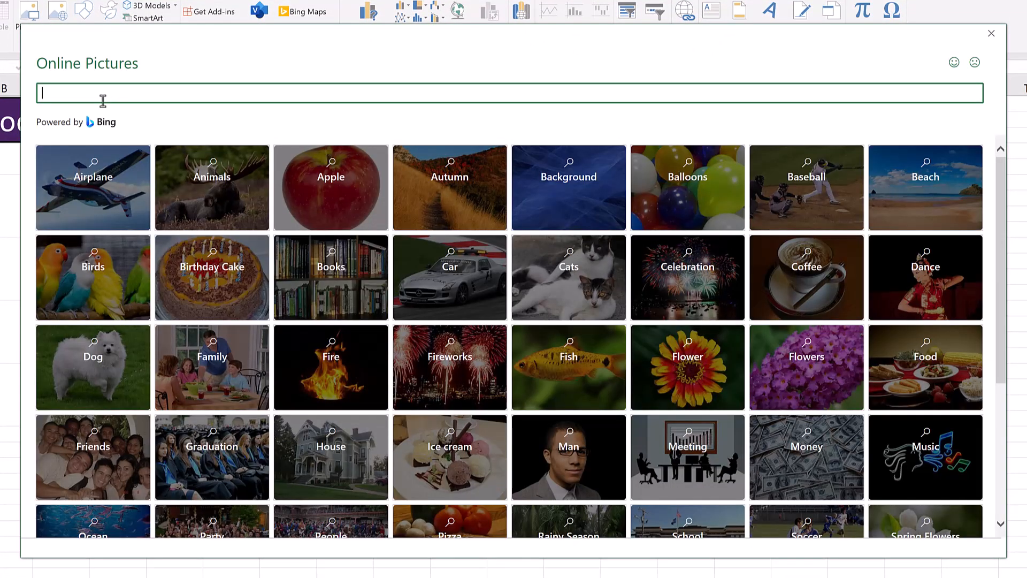
text(grapes)
key(Return)
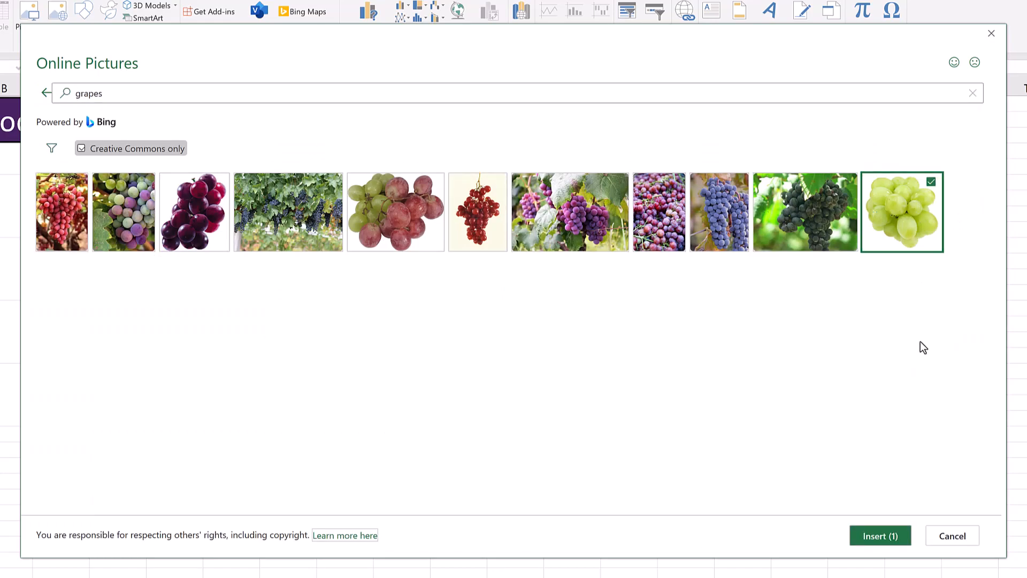
click(880, 536)
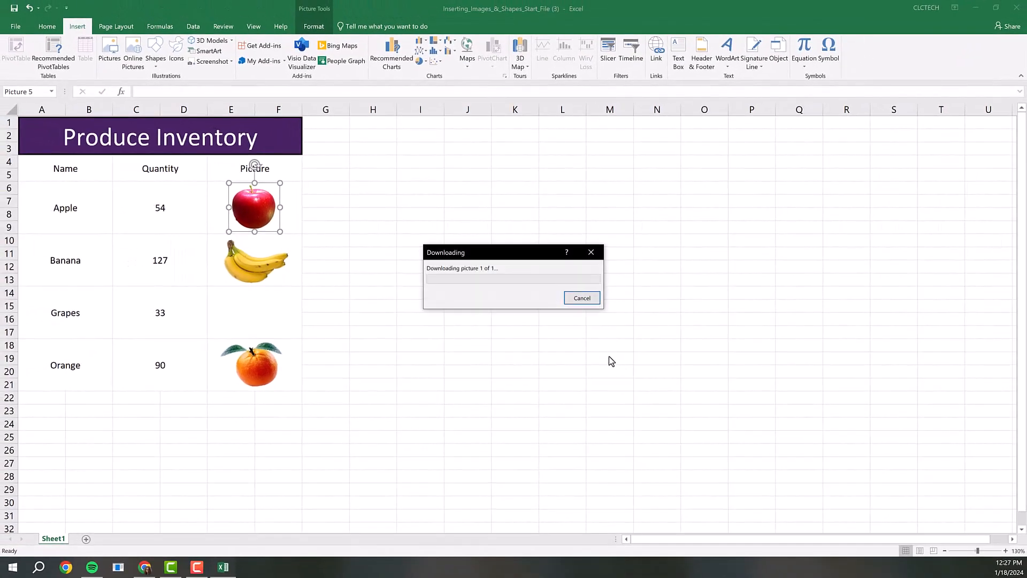
Step: Delete the photo attribution text box beneath the inserted grapes picture
scroll(599, 374, down, 4)
scroll(598, 381, down, 3)
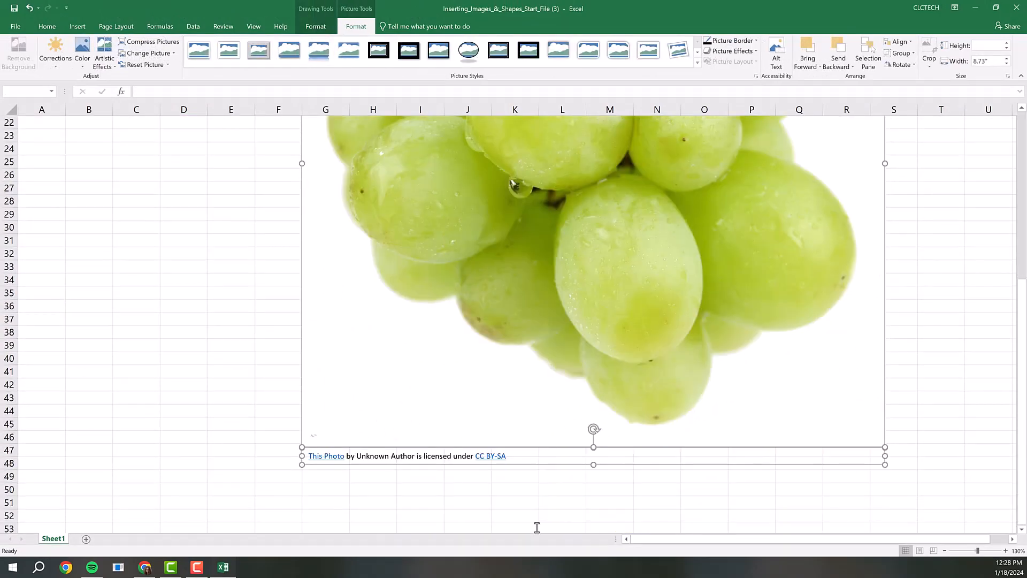
click(532, 524)
click(580, 456)
click(571, 464)
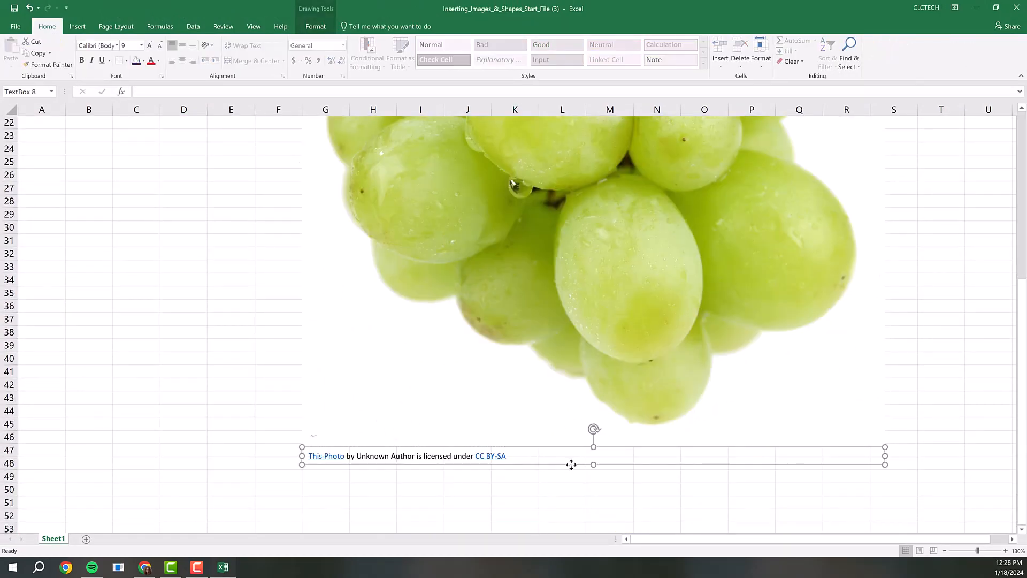
key(Delete)
Step: Shrink the grapes picture to fit within rows 14 to 17, place it in the Grapes row's Picture cell, and deselect it
scroll(571, 464, up, 2)
click(575, 464)
drag(884, 525, 504, 160)
scroll(500, 277, up, 3)
drag(504, 278, 261, 252)
drag(296, 190, 271, 219)
drag(248, 240, 276, 252)
drag(264, 233, 268, 240)
scroll(387, 344, up, 2)
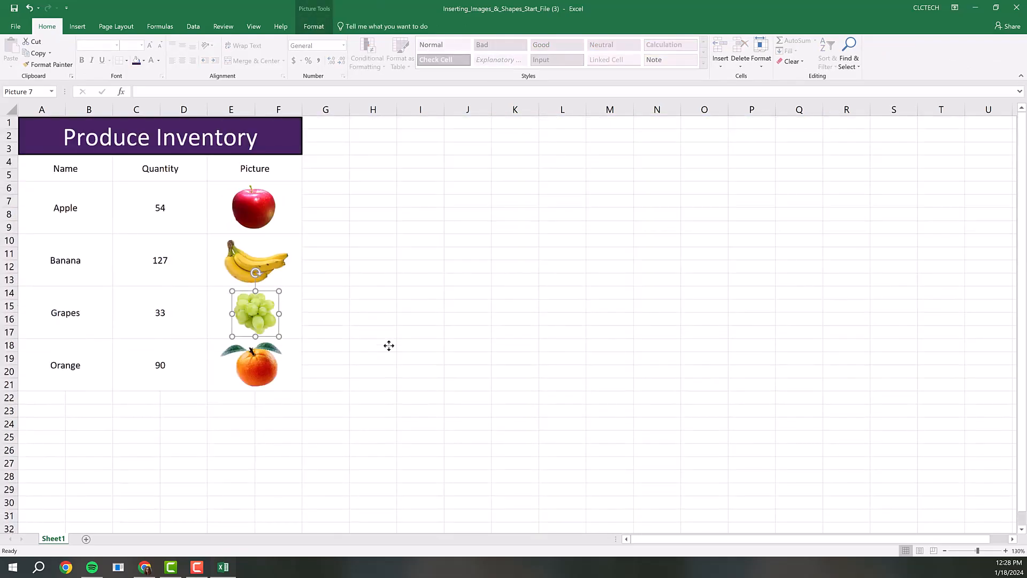
click(391, 344)
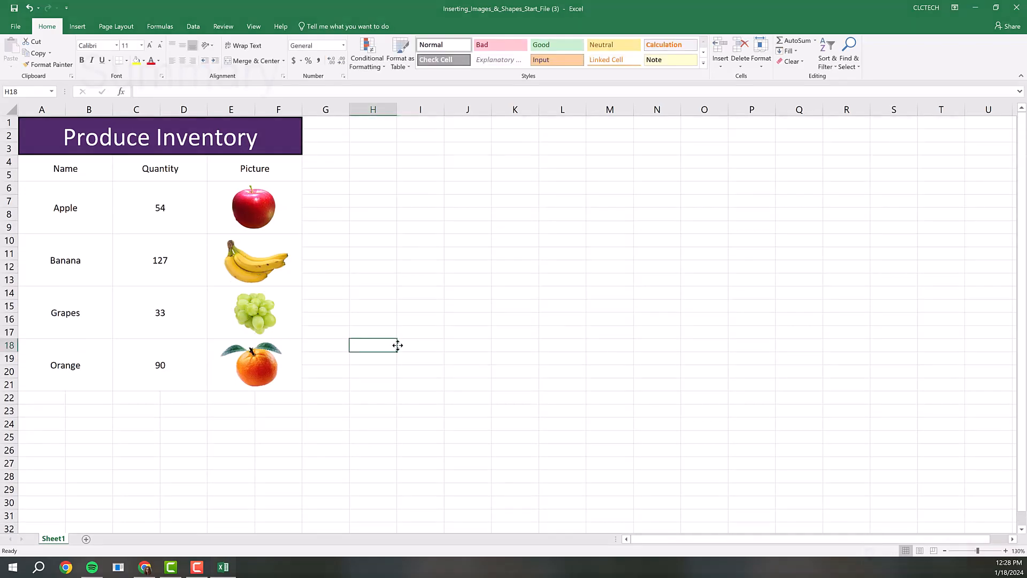